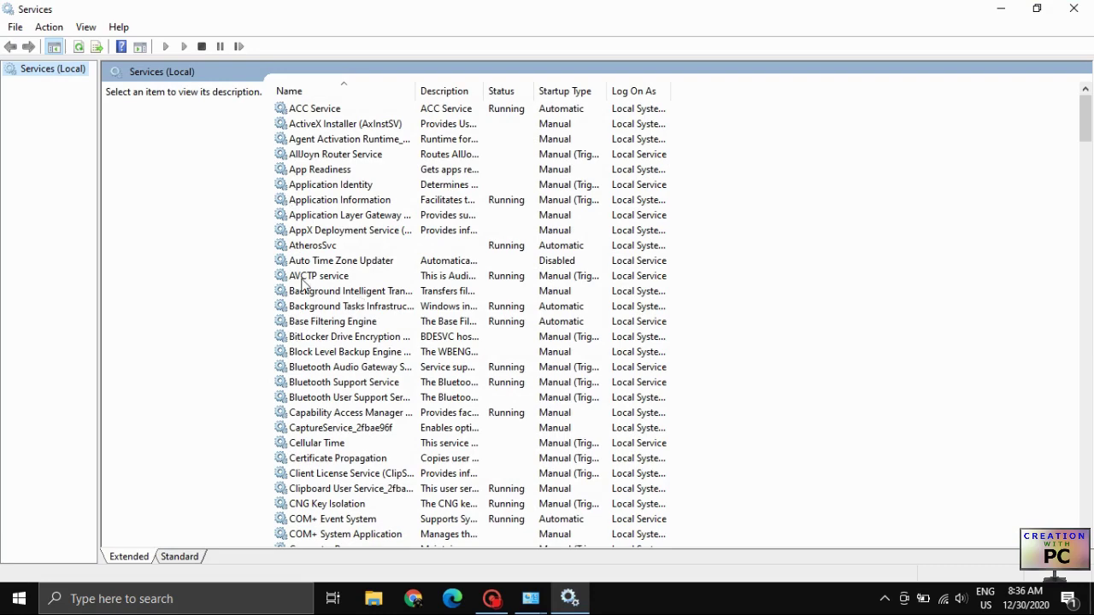
Open the properties of the Windows Update service and stop the service
scroll(350, 297, down, 1)
scroll(882, 374, down, 5)
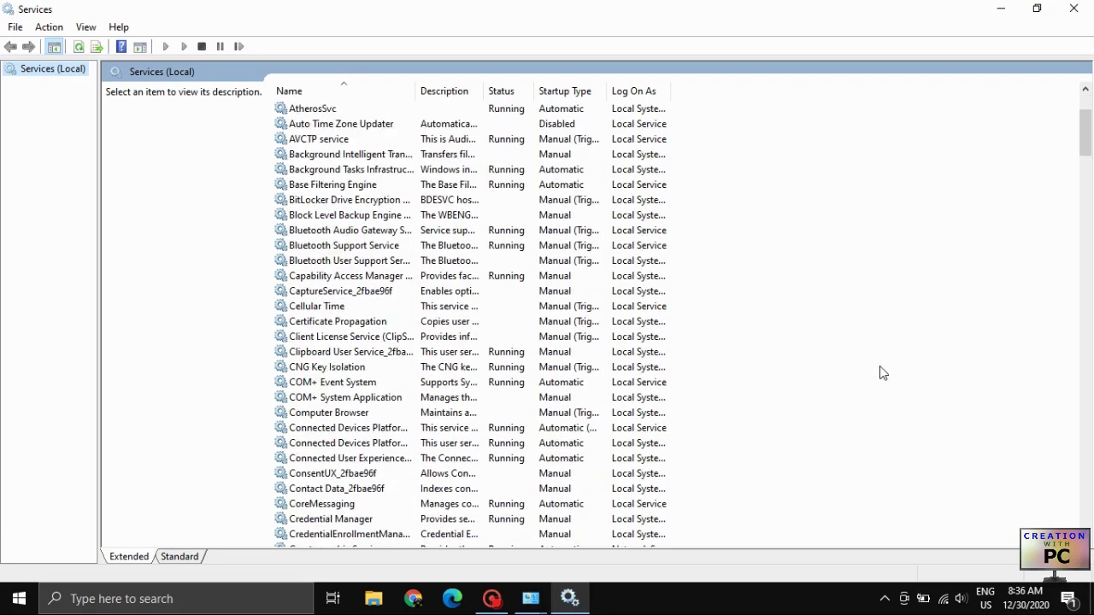
scroll(879, 367, down, 10)
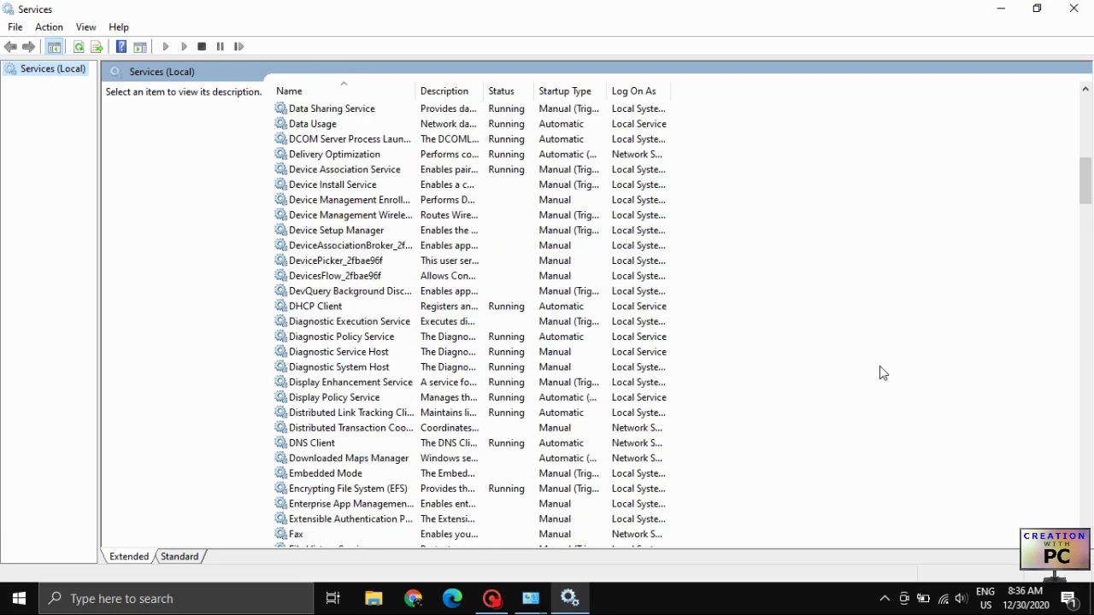
scroll(881, 373, down, 8)
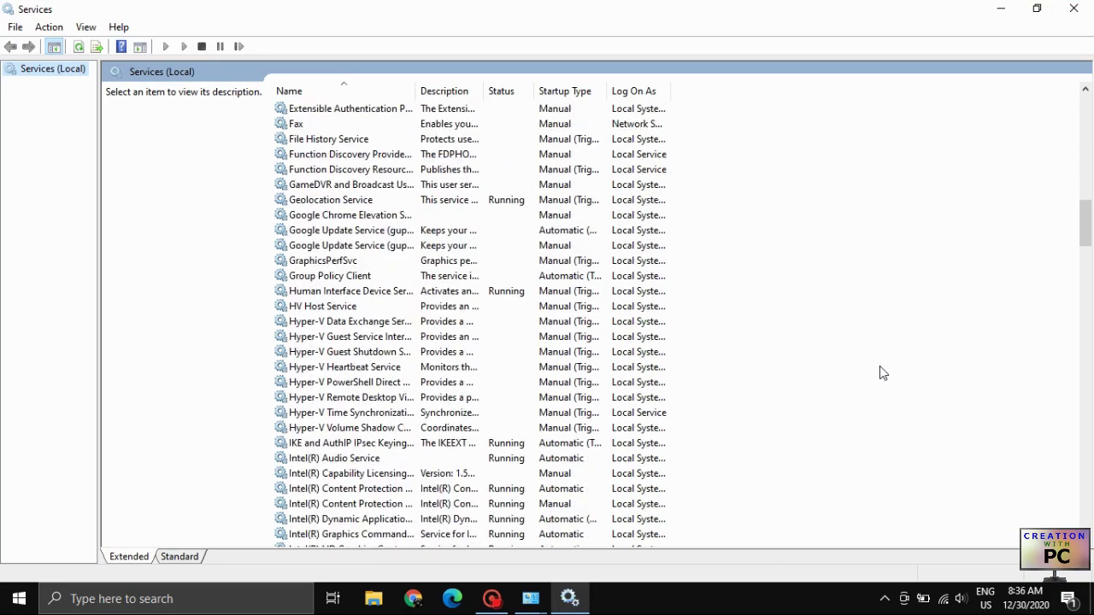
scroll(879, 367, down, 6)
scroll(879, 374, down, 16)
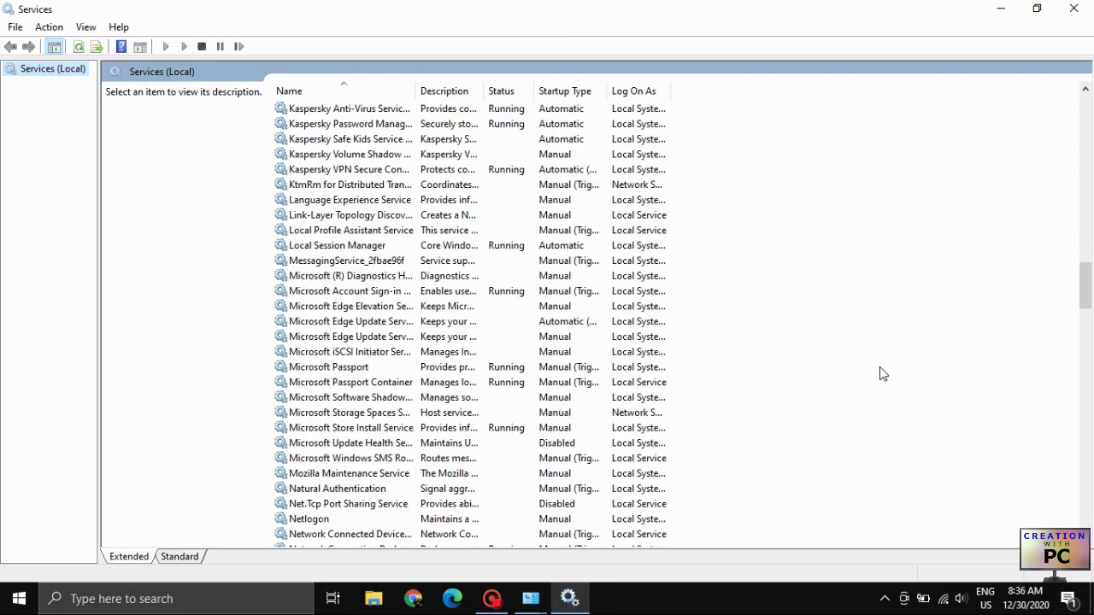
scroll(880, 374, down, 20)
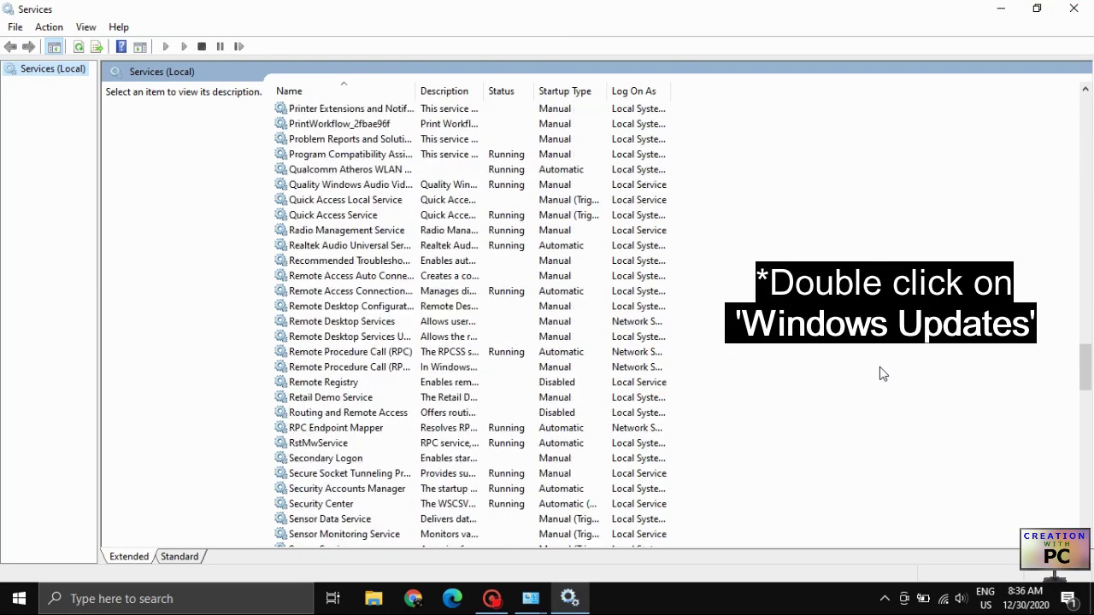
scroll(879, 367, down, 7)
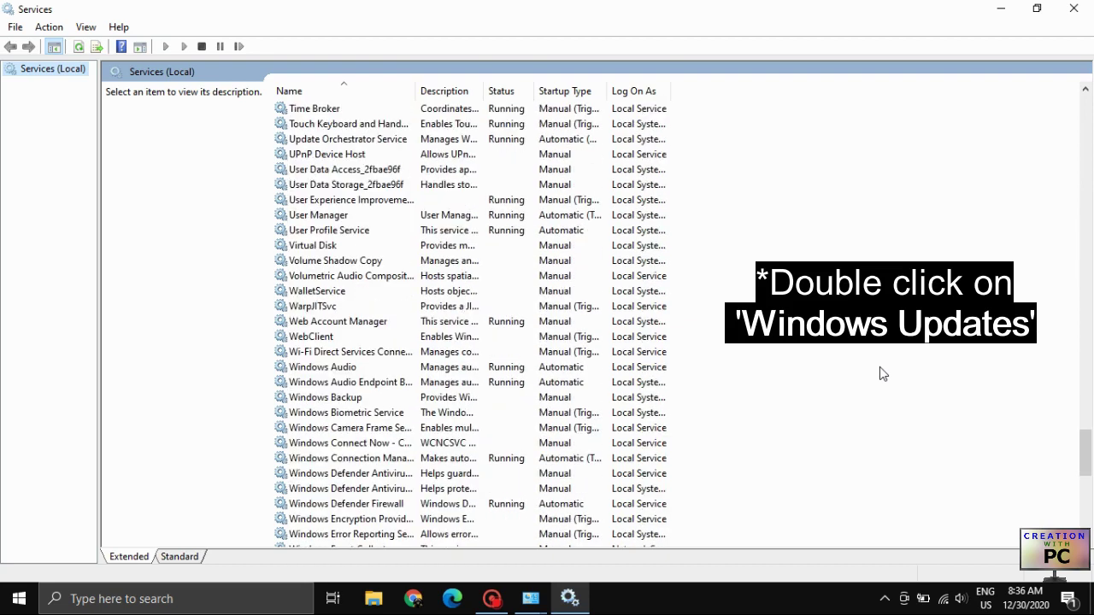
scroll(881, 373, down, 6)
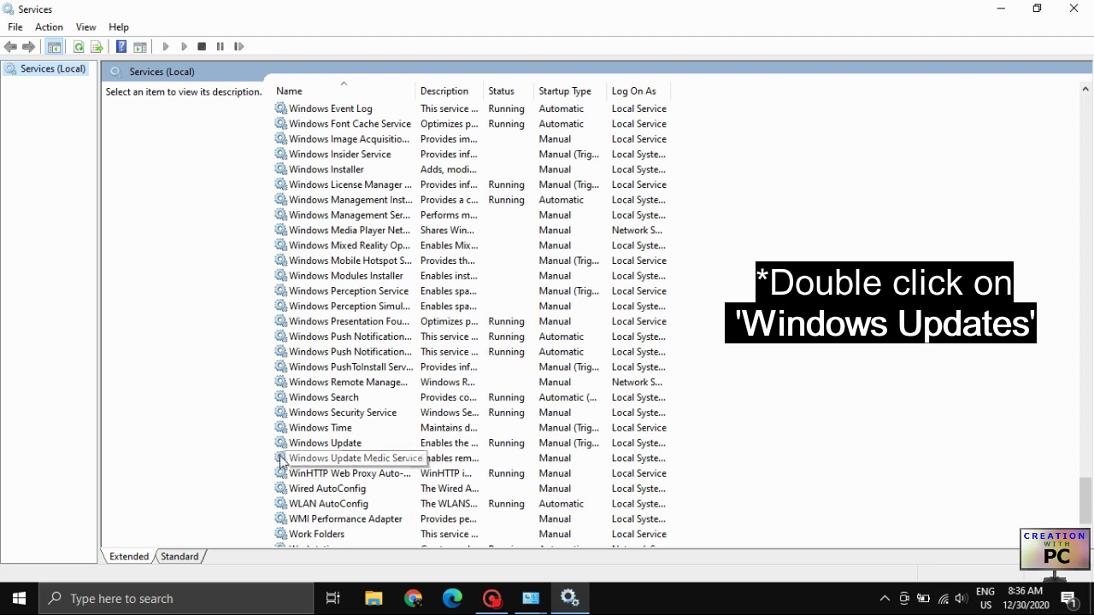
double_click(340, 444)
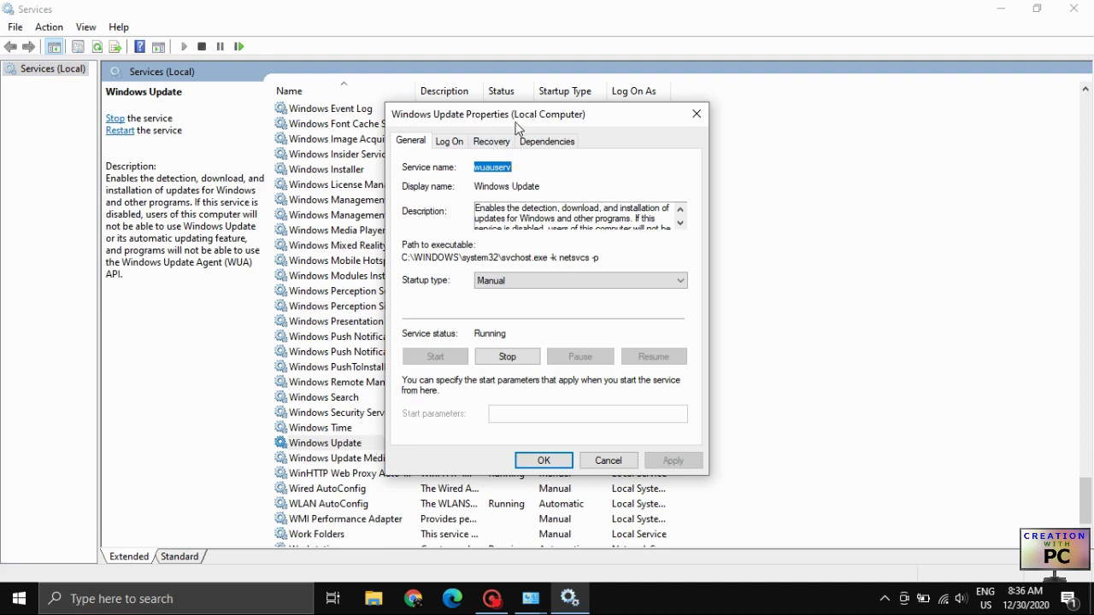
click(512, 359)
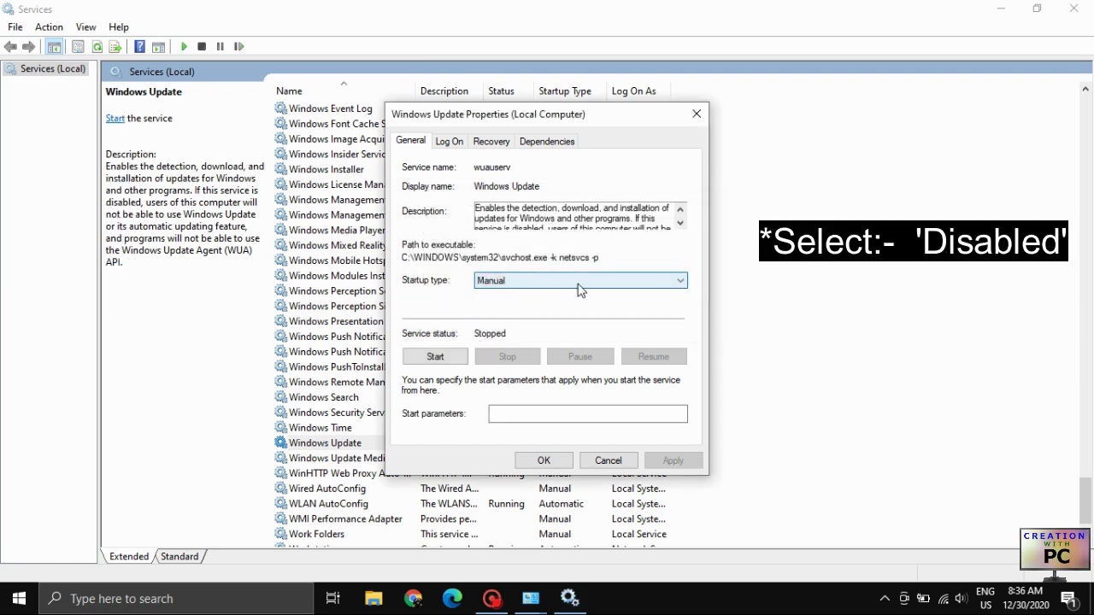
Set the Windows Update service's startup type to Disabled, apply the change, and close the Services window
click(682, 282)
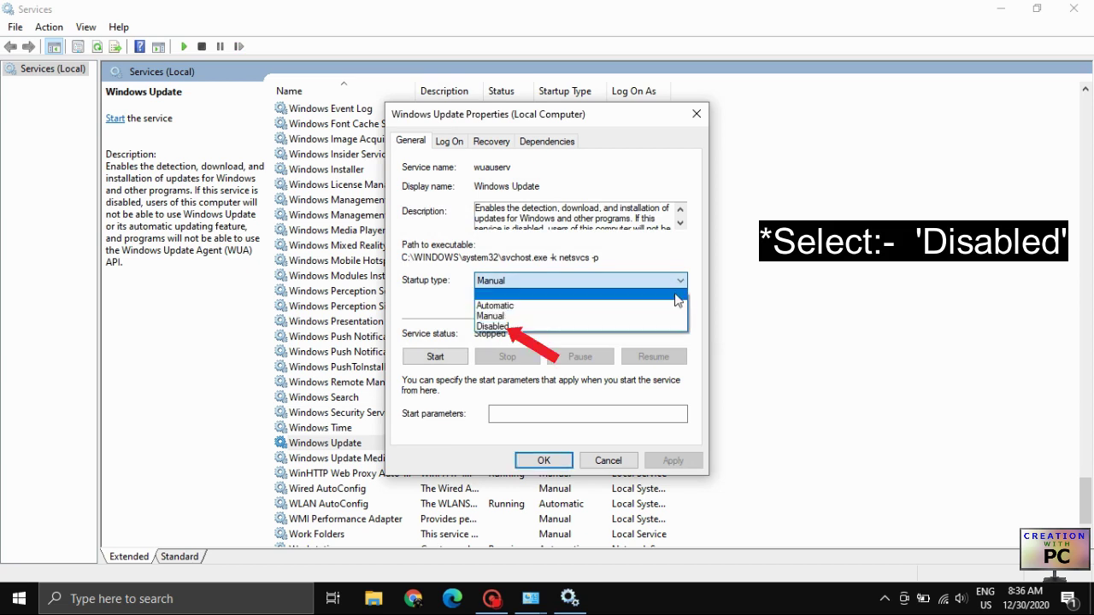
click(540, 328)
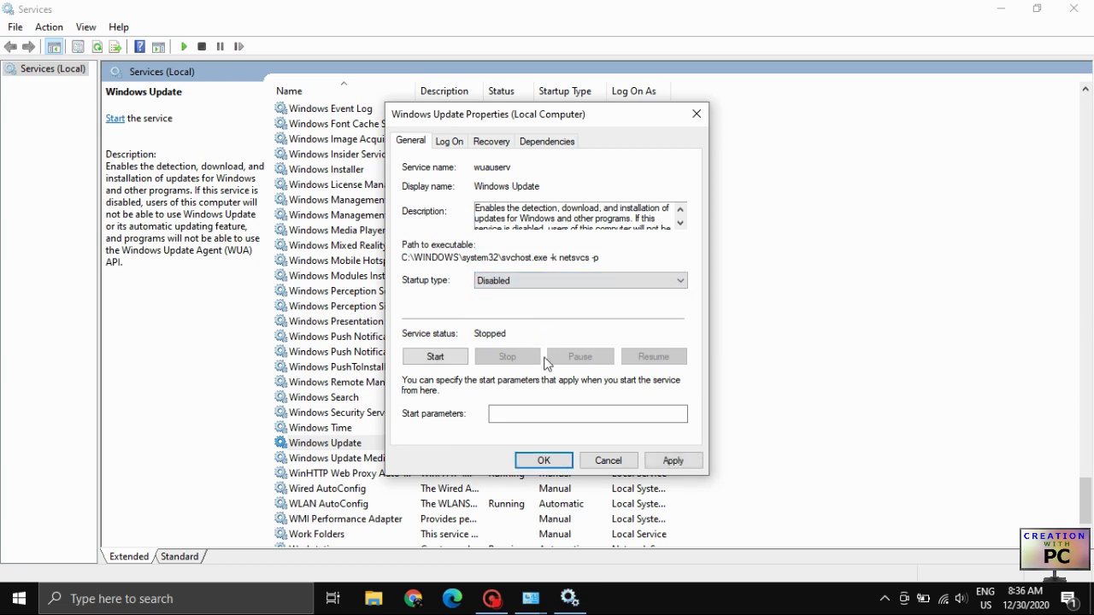
click(674, 461)
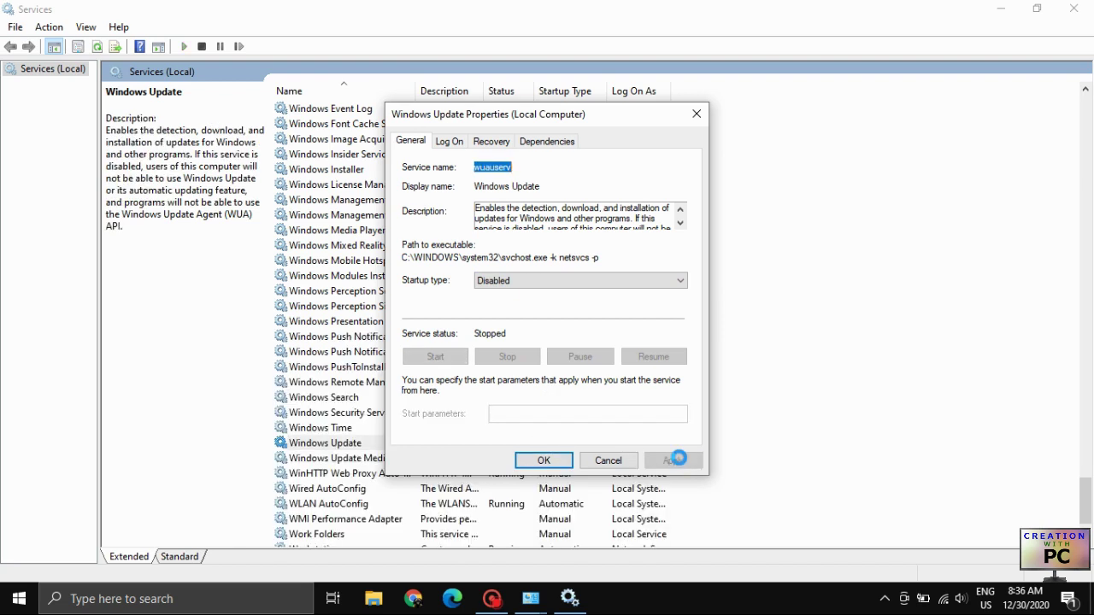
click(543, 462)
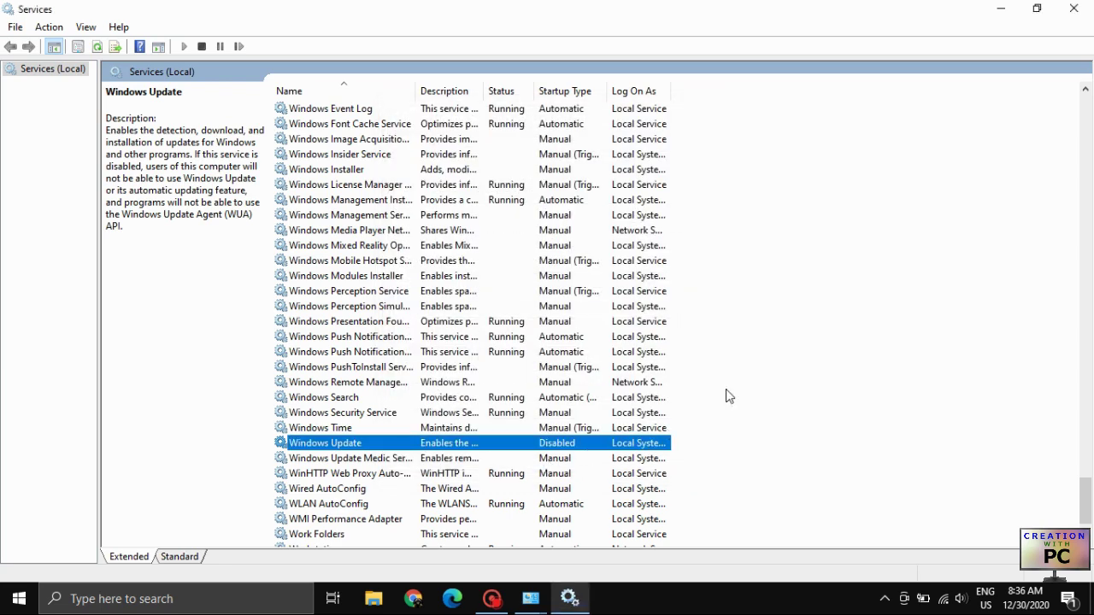
click(1073, 9)
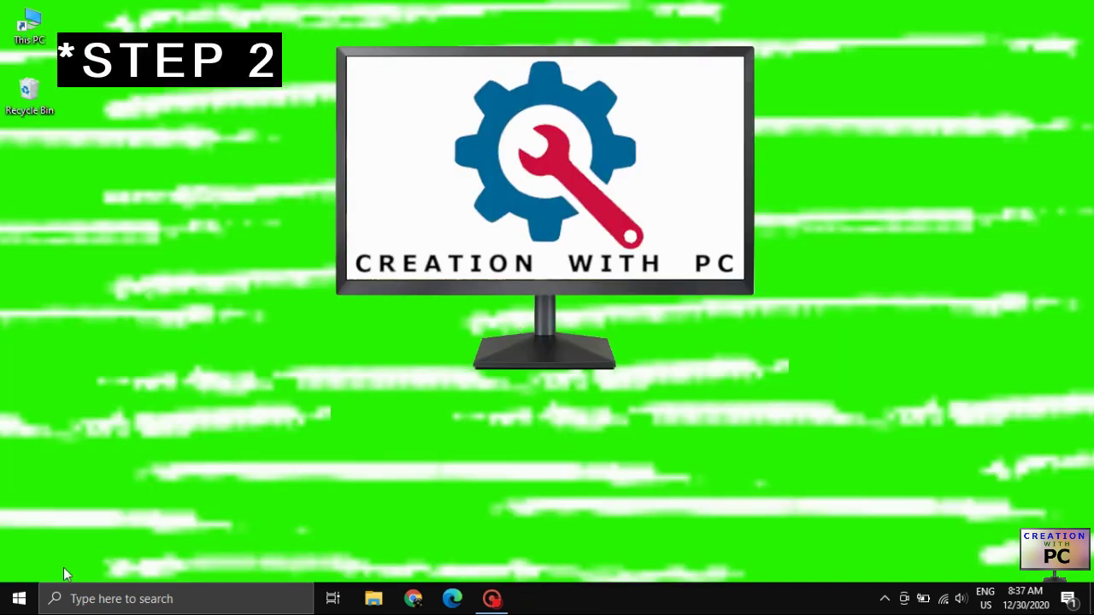
Launch the Registry Editor with the Run command regedit
right_click(12, 601)
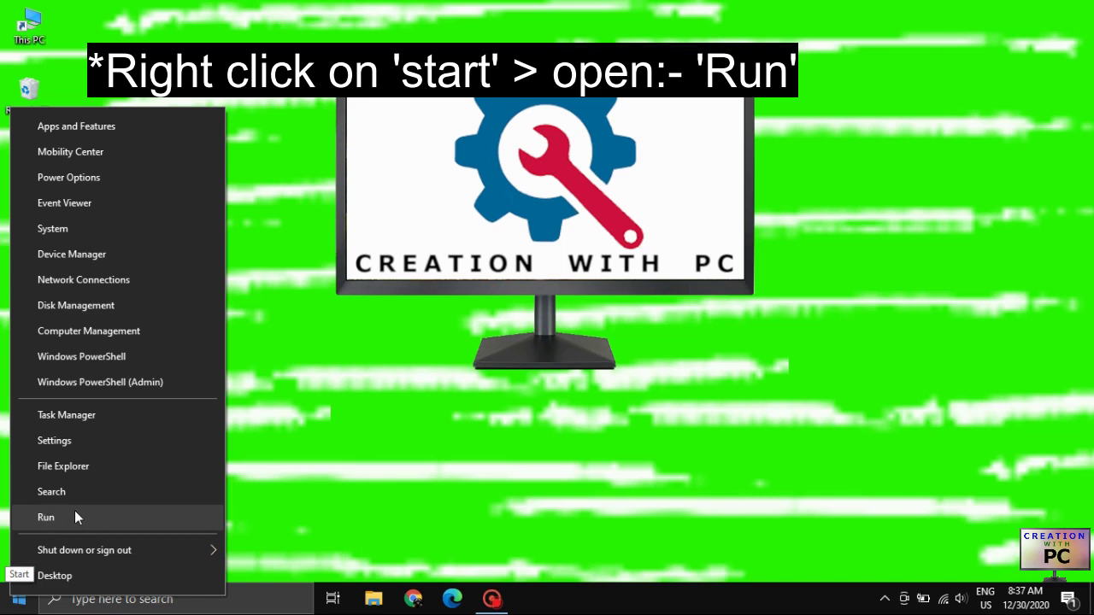
click(60, 518)
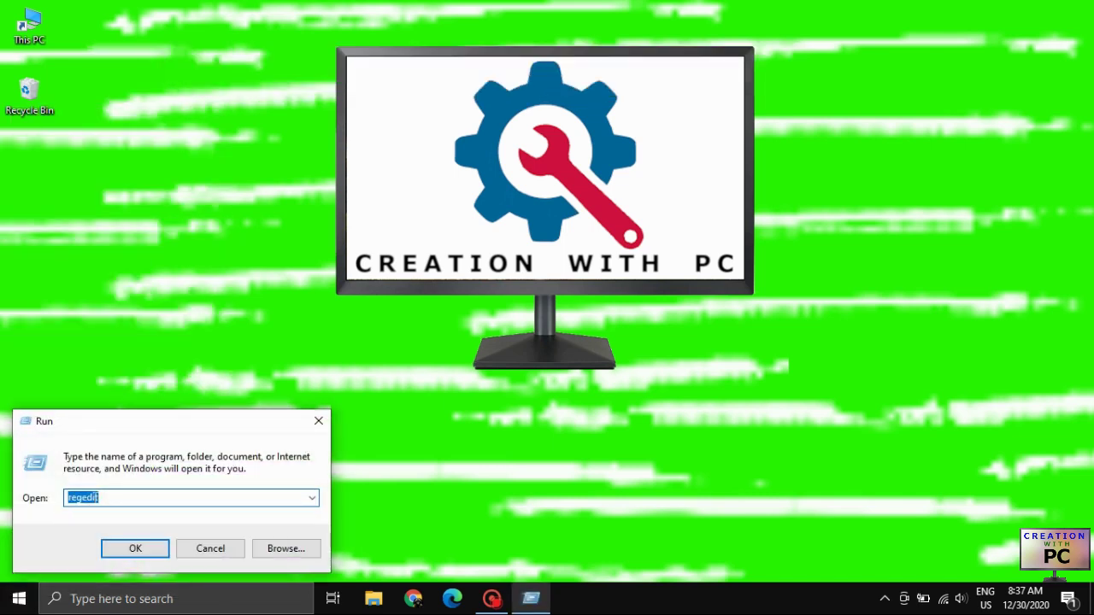
key(BackSpace)
text(reg)
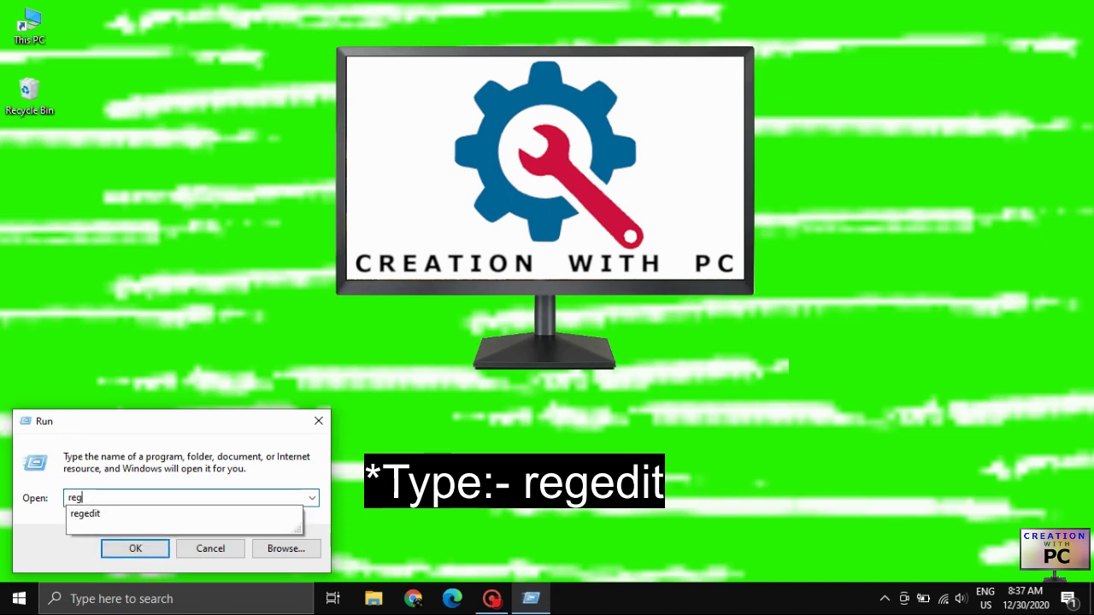
text(edit)
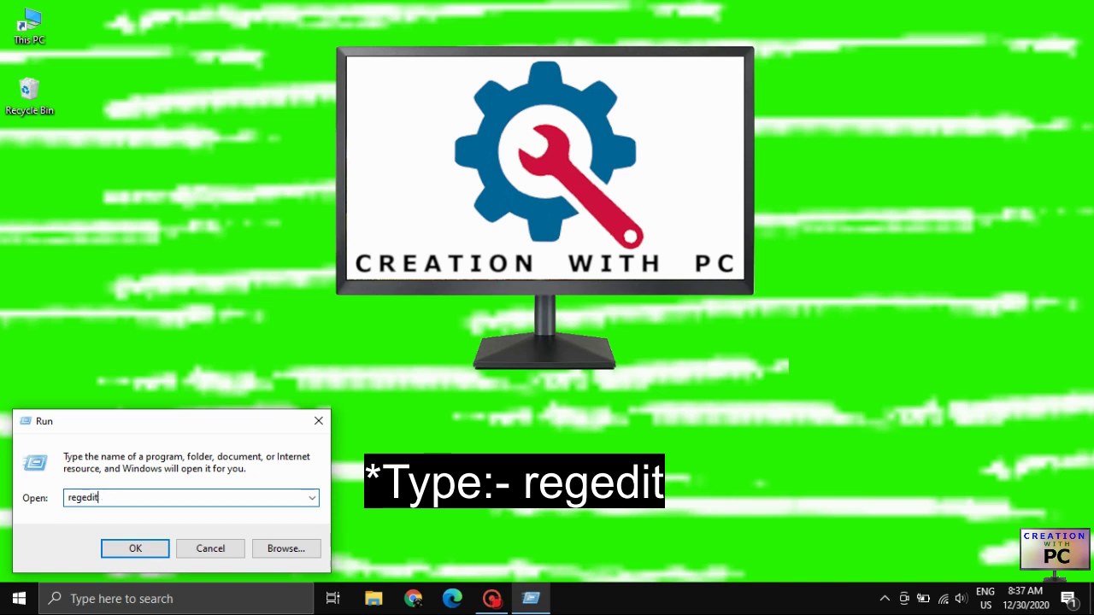
key(ctrl+a)
key(End)
key(ctrl+a)
key(End)
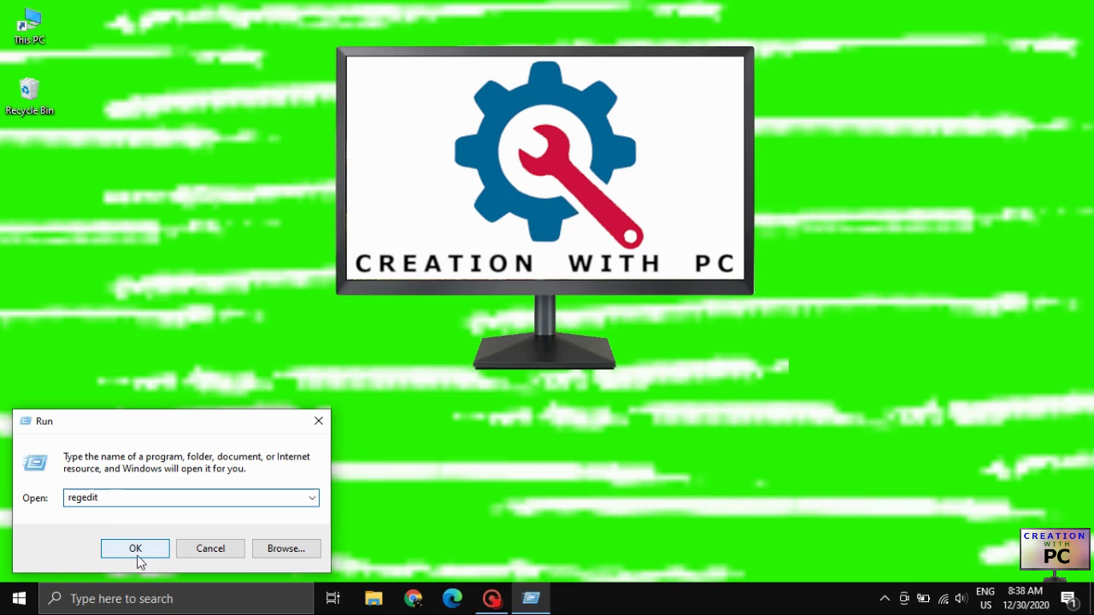
click(135, 549)
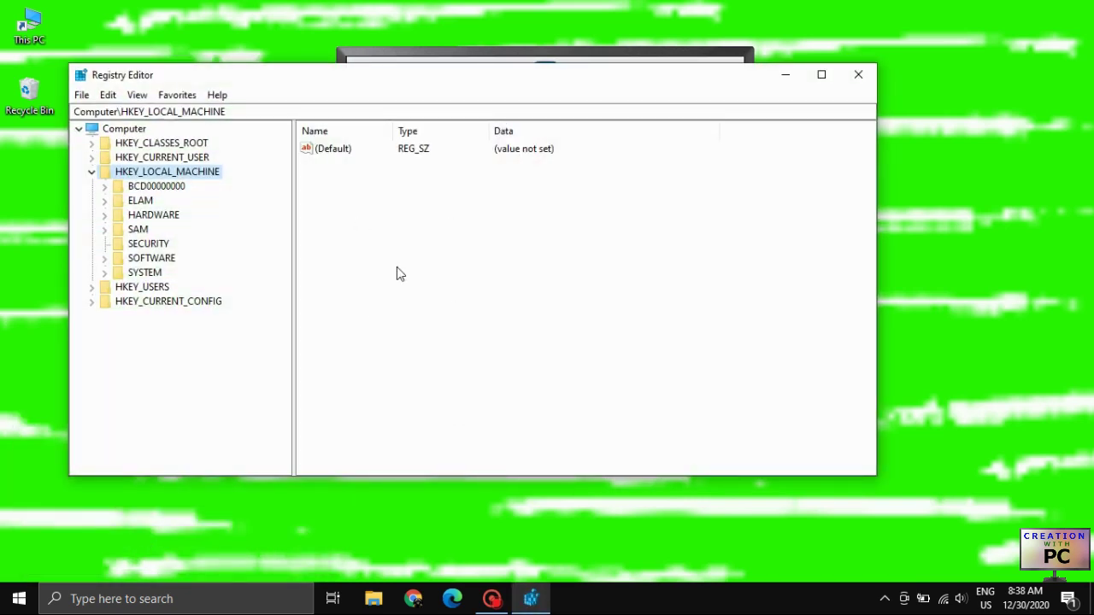
Expand HKEY_LOCAL_MACHINE\SOFTWARE\Microsoft in the registry tree and select the Microsoft key
click(92, 173)
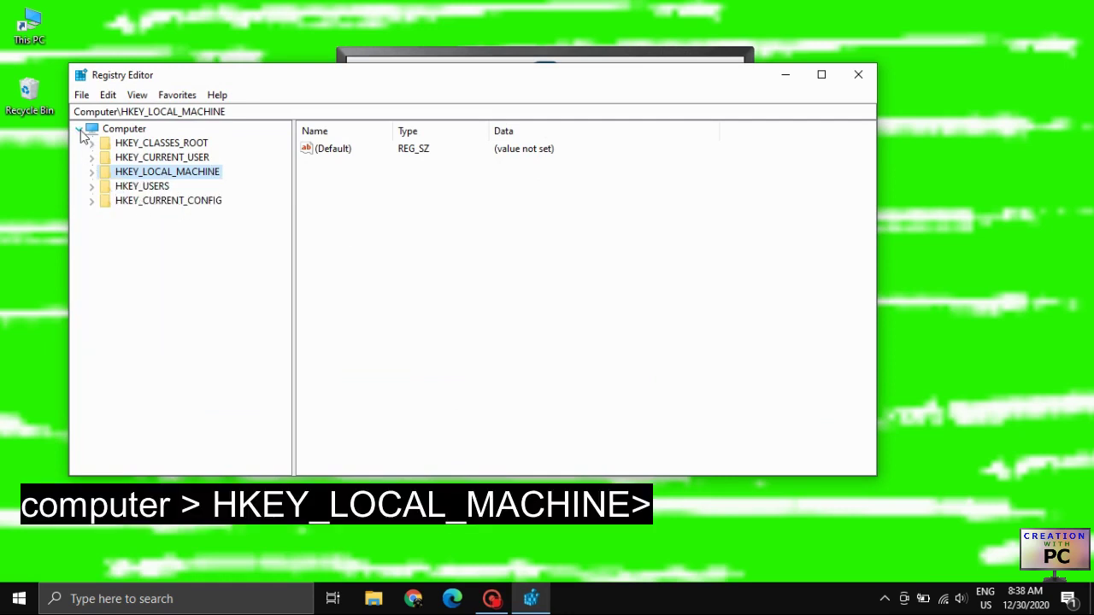
click(91, 173)
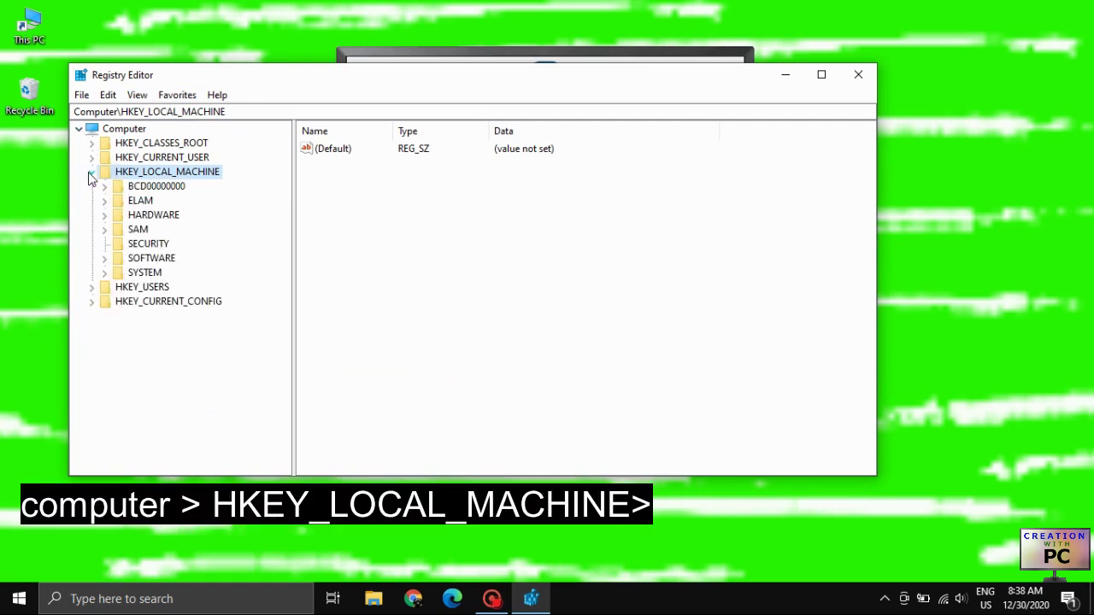
click(105, 259)
scroll(147, 333, down, 1)
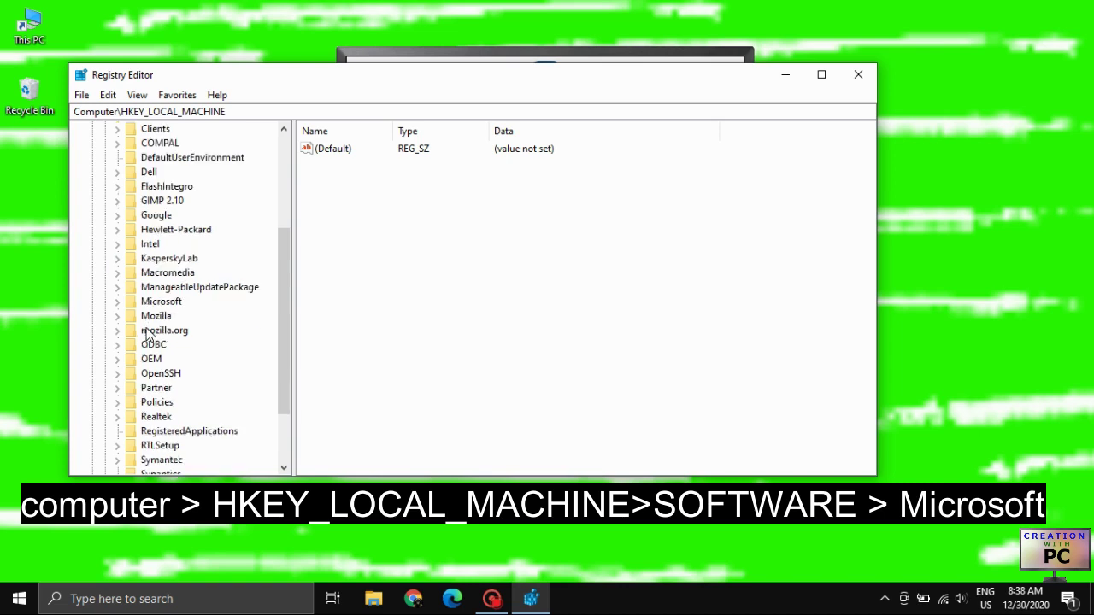
scroll(145, 282, down, 2)
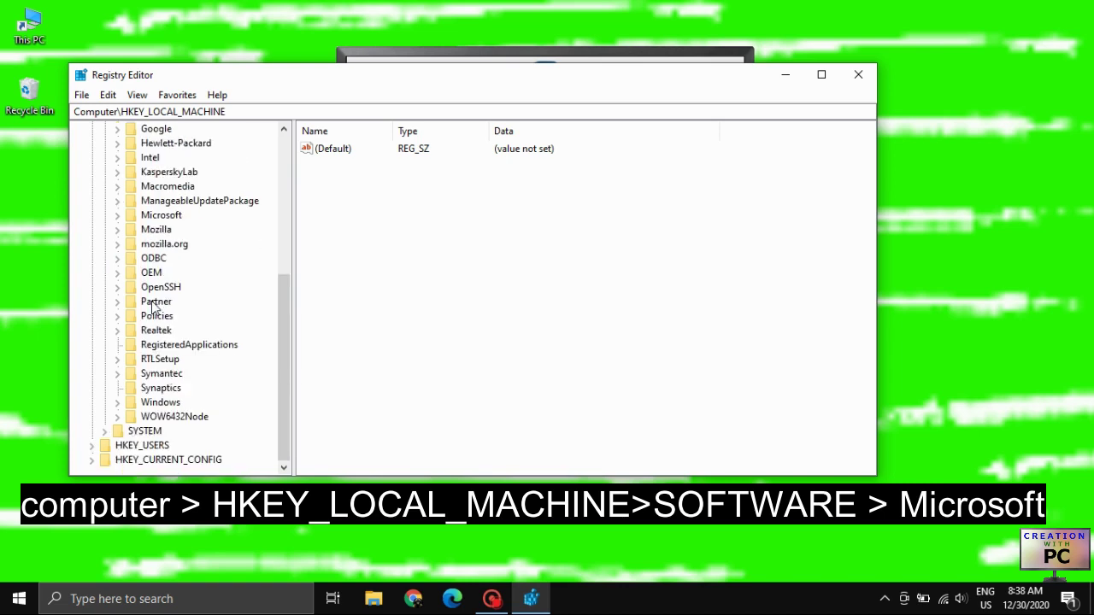
click(117, 217)
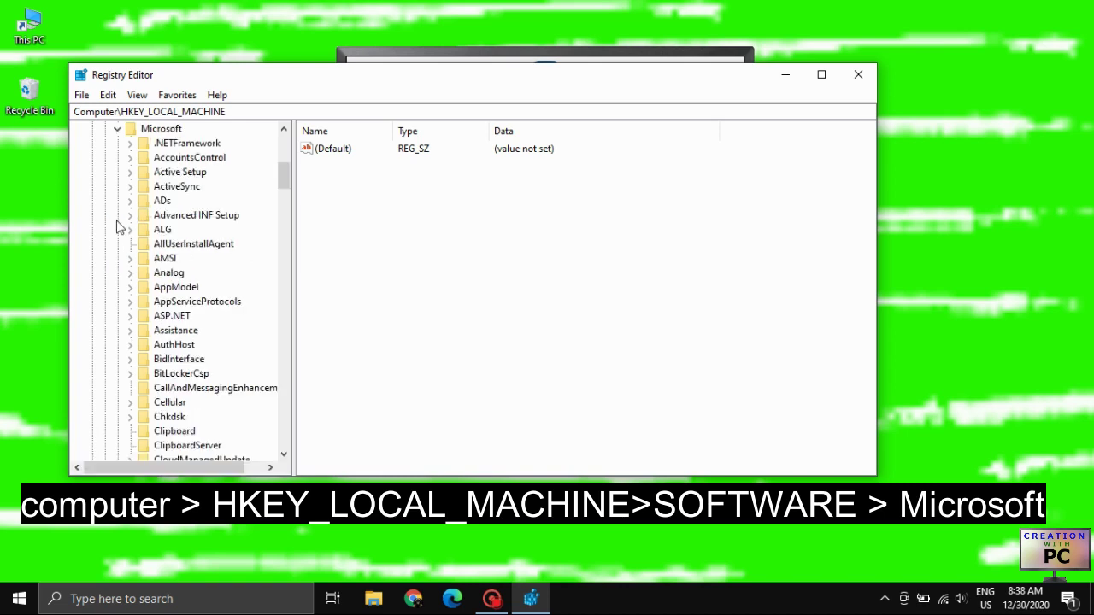
click(158, 129)
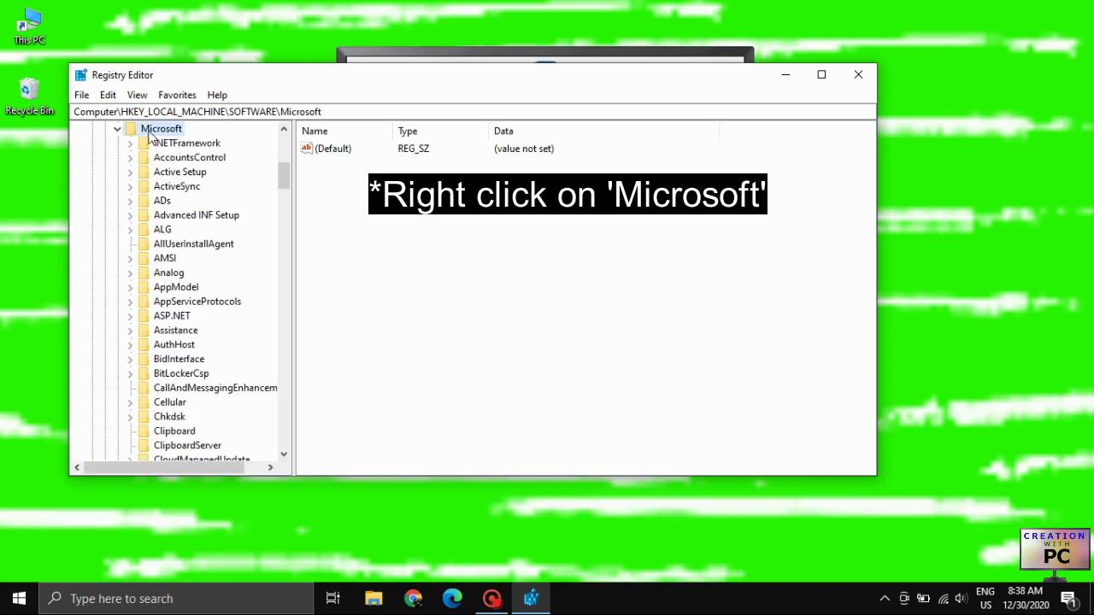
Create a new subkey under the Microsoft registry key
scroll(150, 146, up, 2)
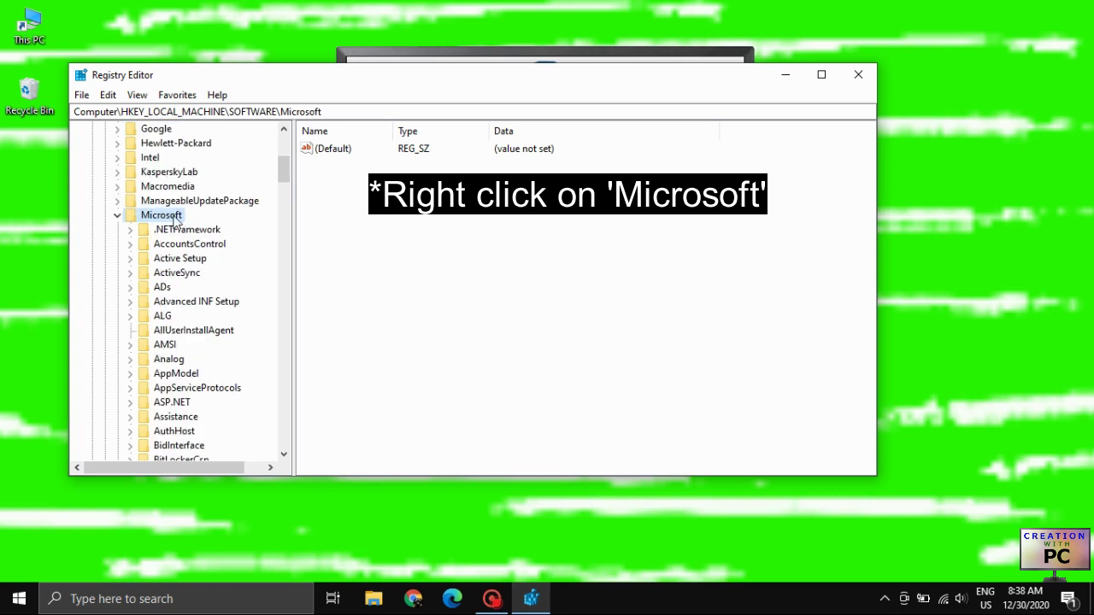
right_click(163, 219)
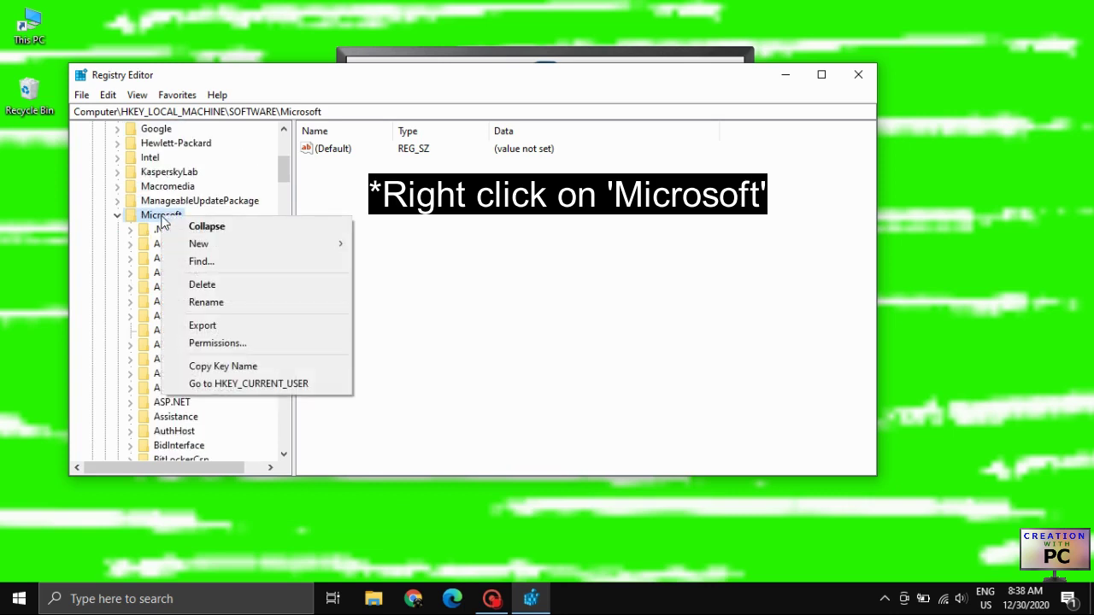
mouse_move(200, 244)
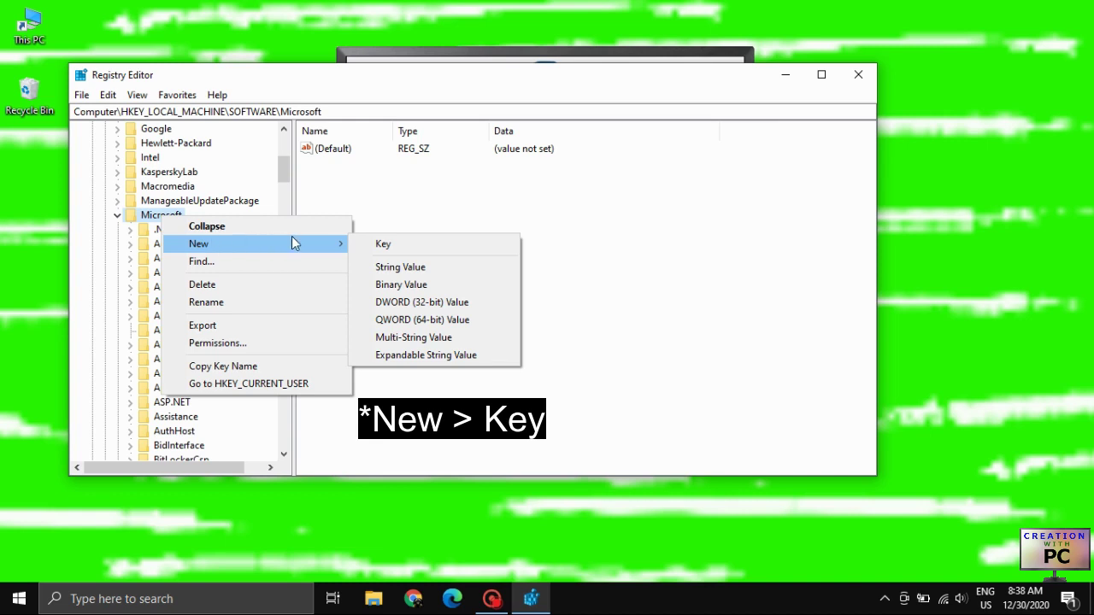
click(396, 243)
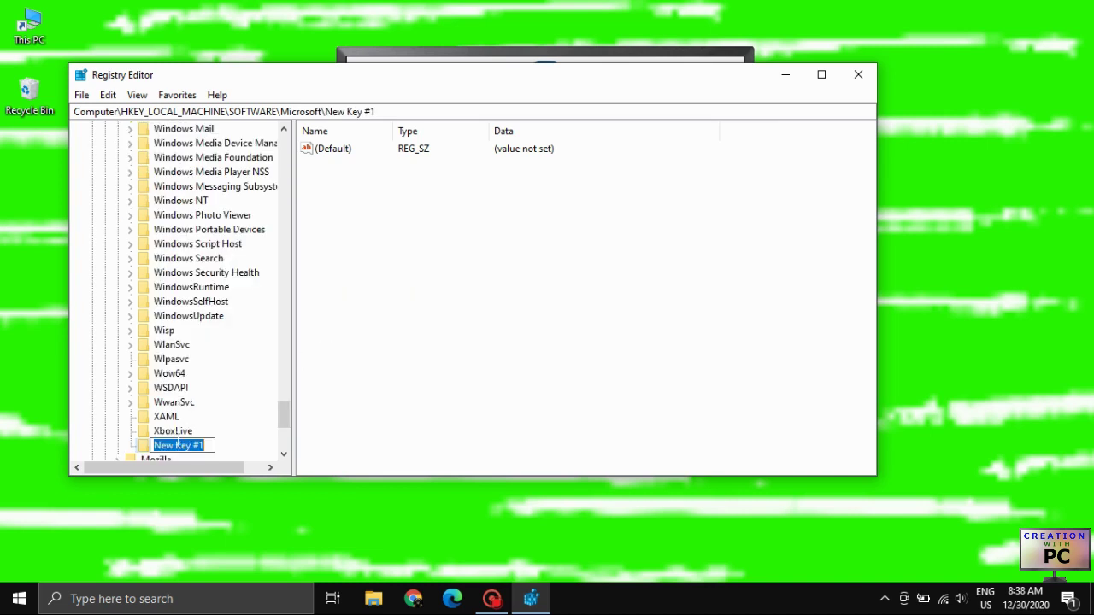
Rename the newly created subkey under the Microsoft registry key to Windows Updates
scroll(196, 443, down, 2)
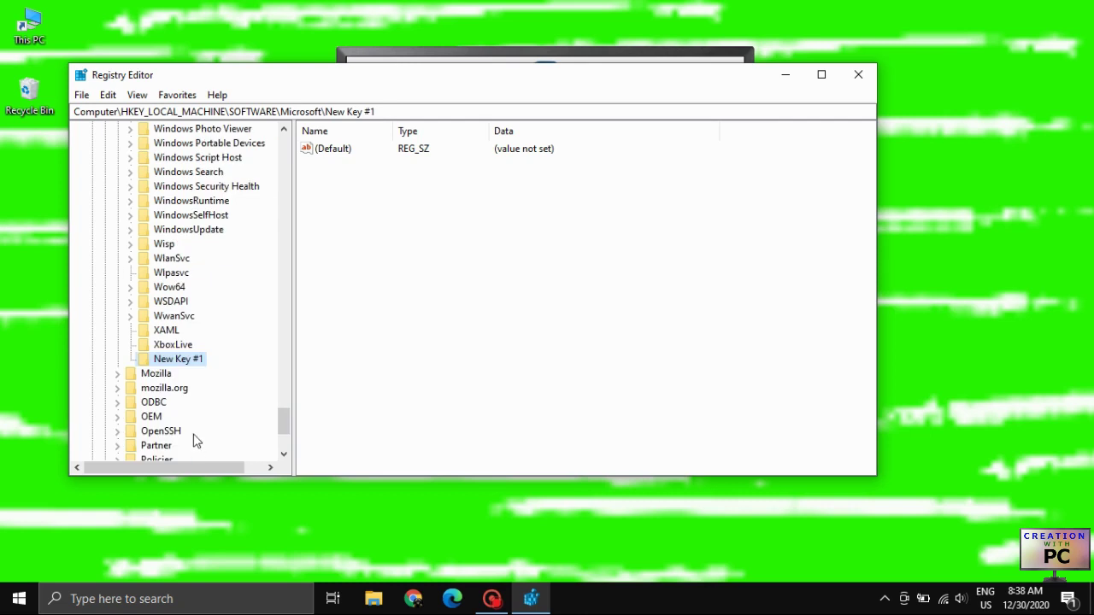
right_click(180, 363)
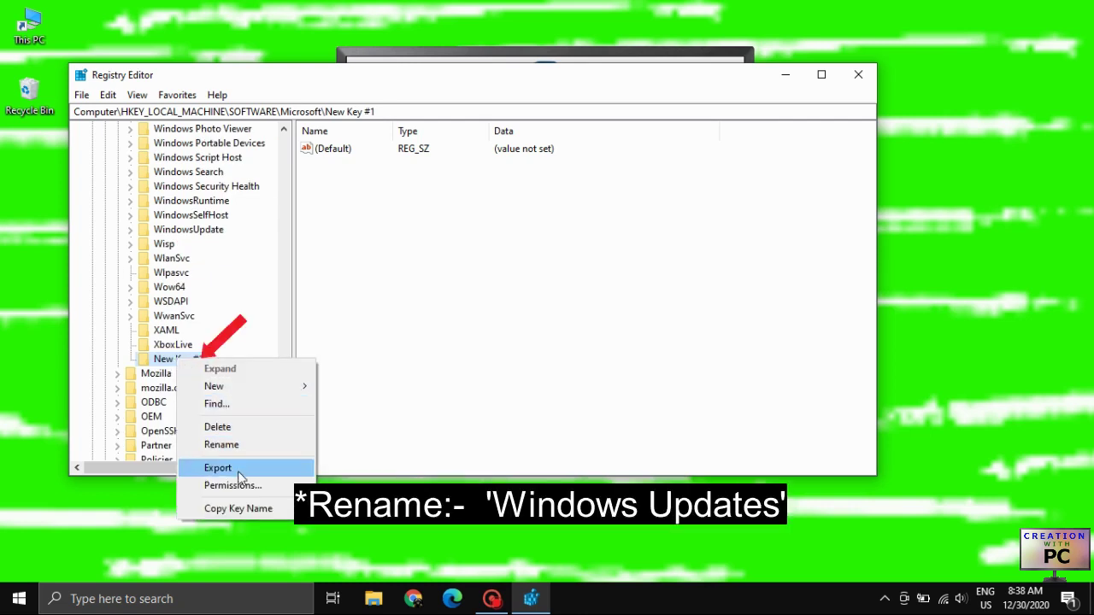
click(224, 445)
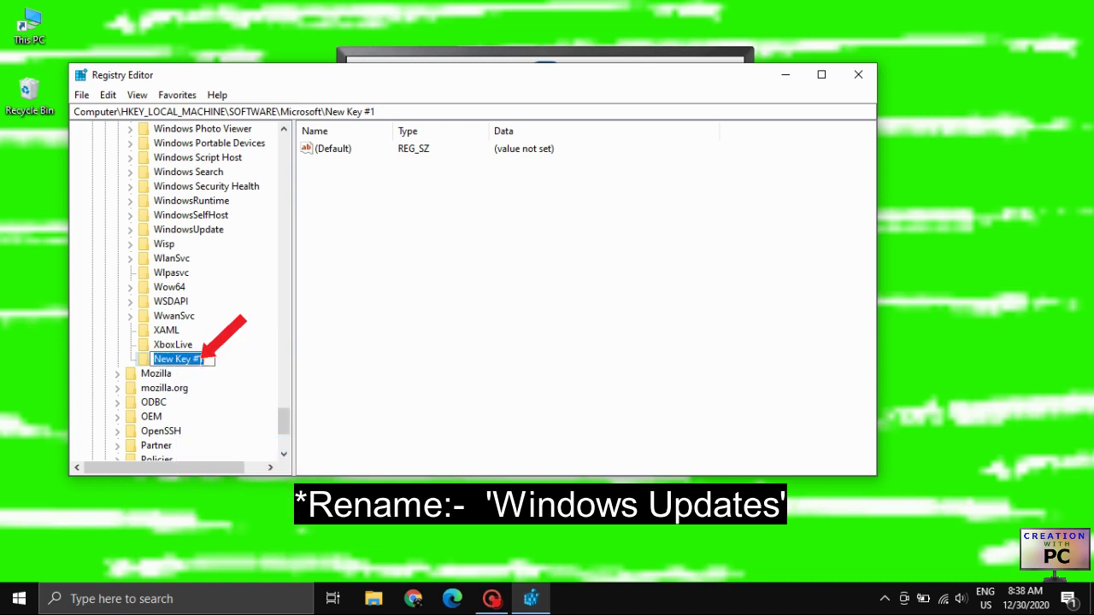
key(BackSpace)
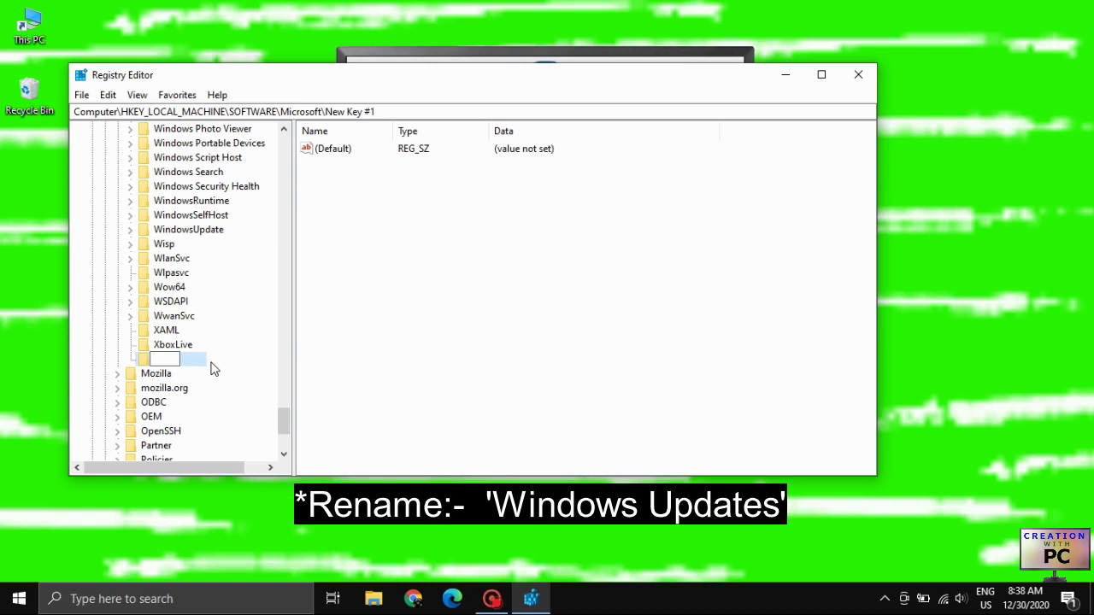
text(Windows Updates)
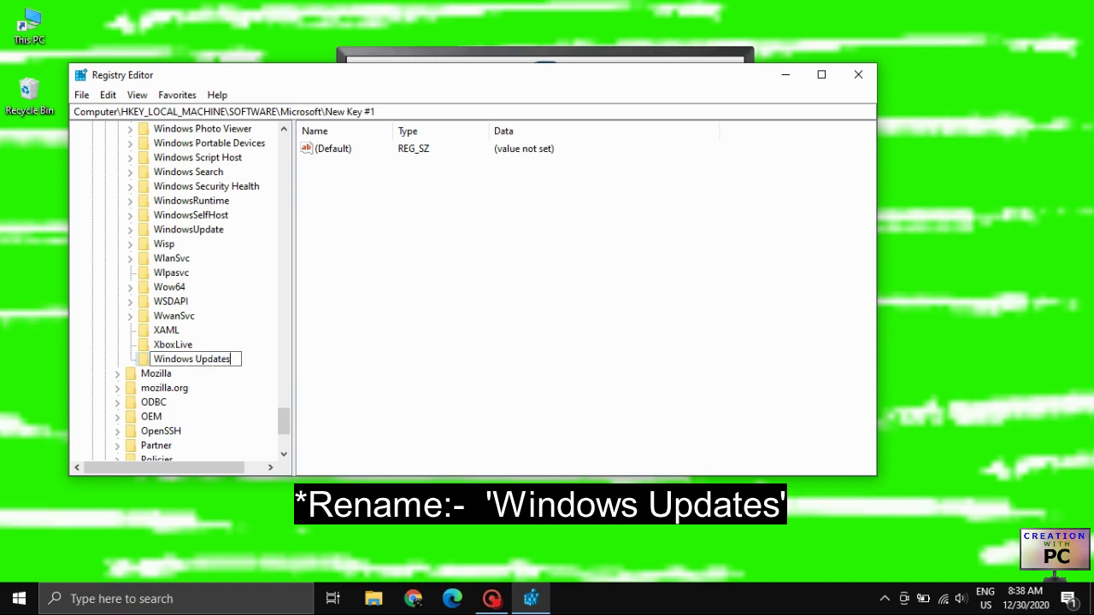
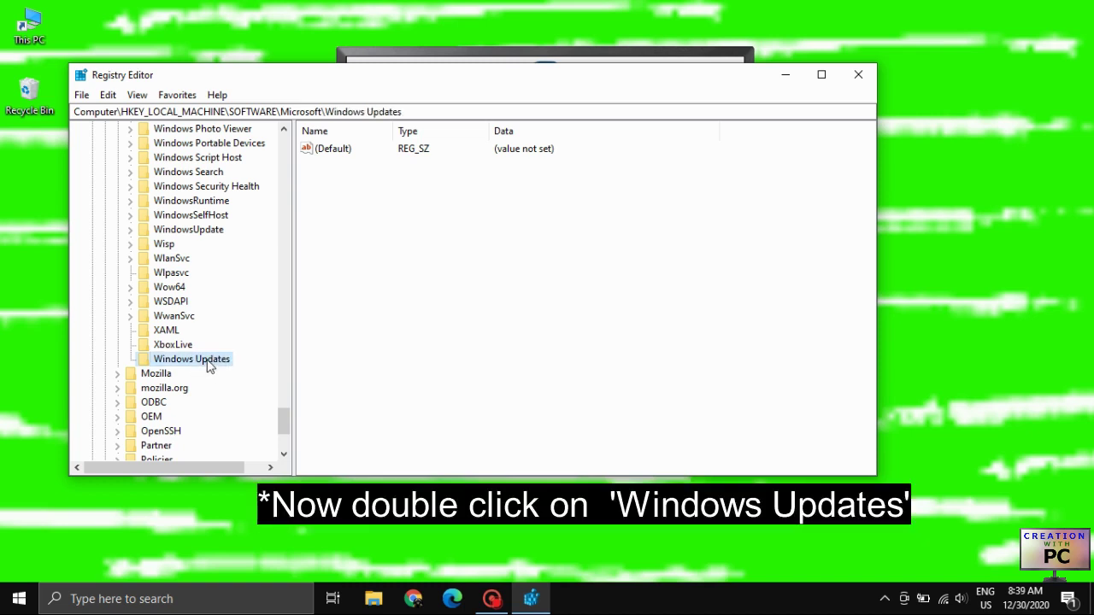
Create a DWORD (32-bit) value named No Auto Updates in the Windows Updates key
right_click(374, 220)
mouse_move(399, 229)
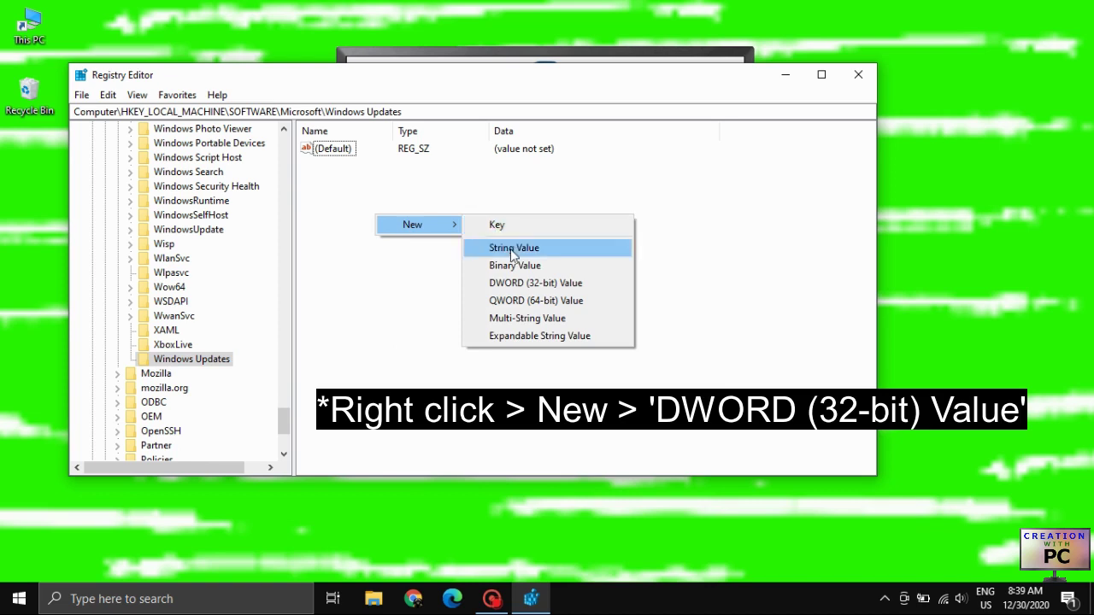
click(518, 287)
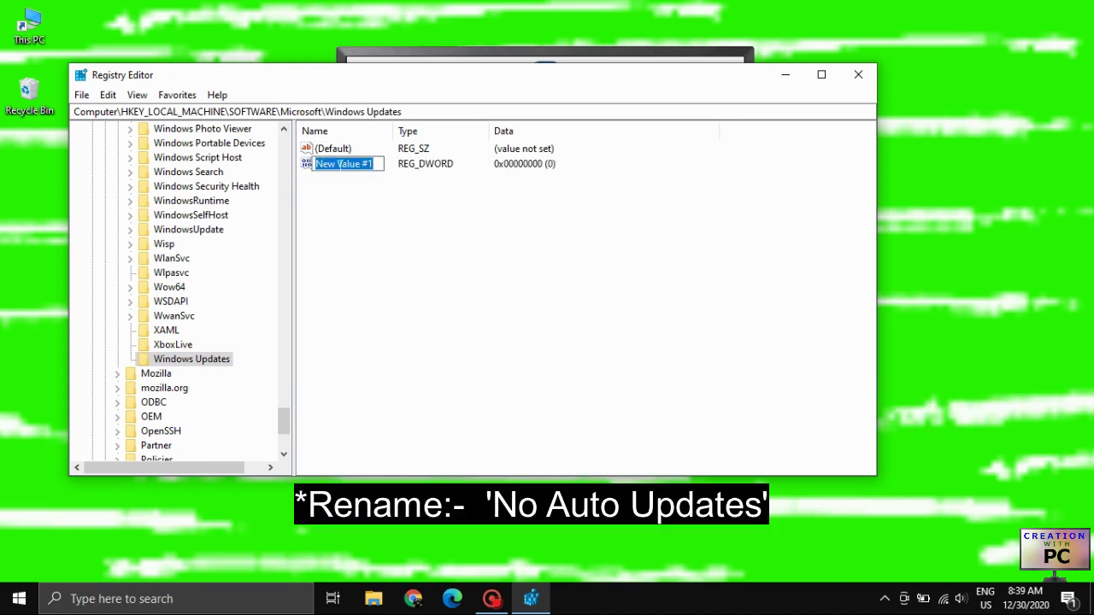
key(BackSpace)
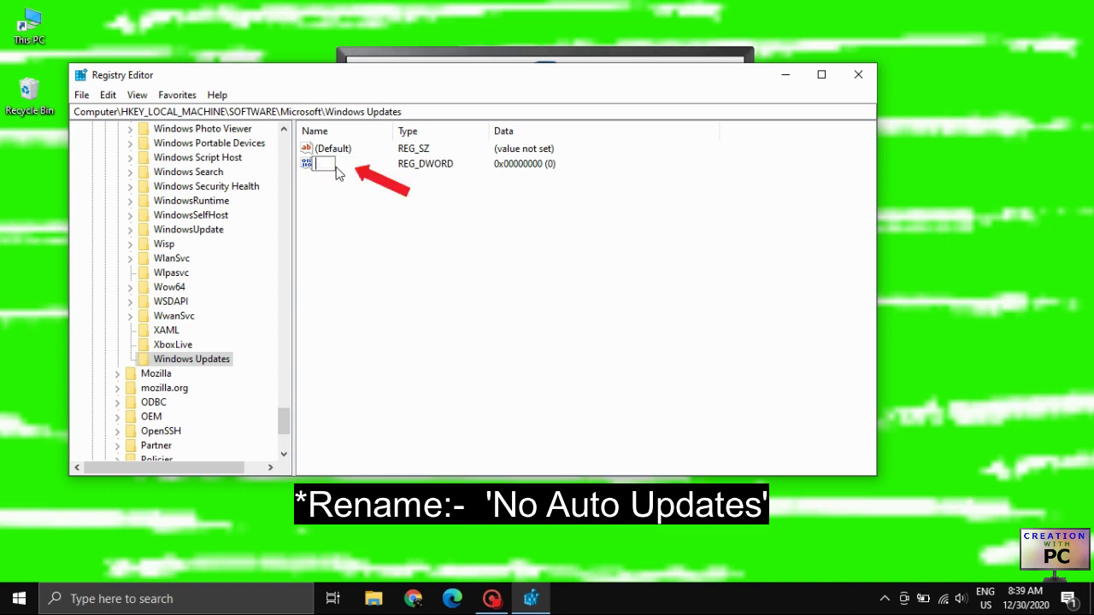
text(No)
text(Auto Upda)
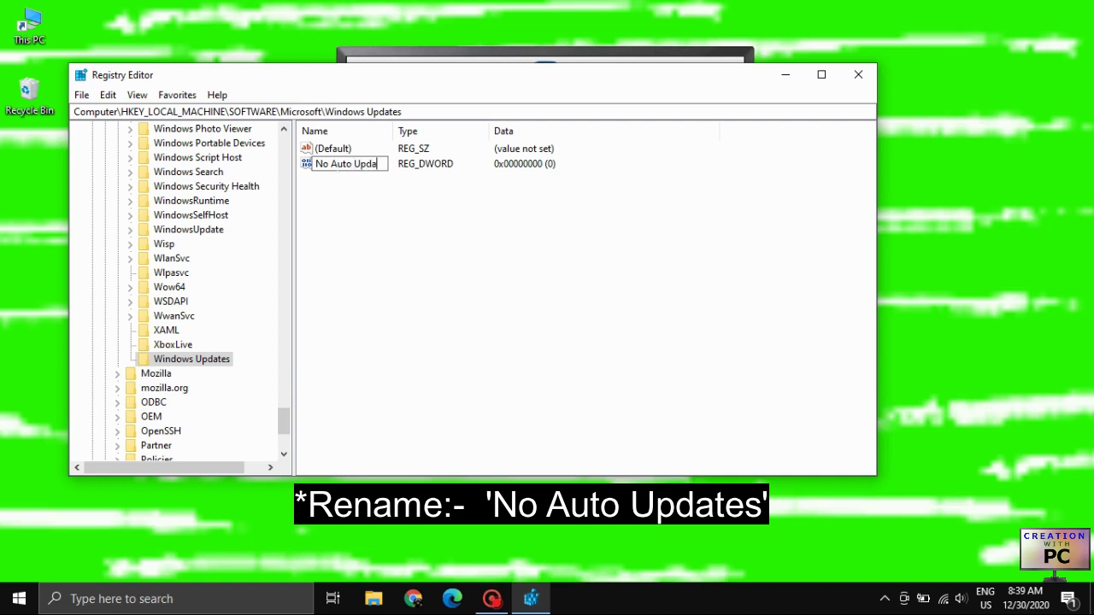
text(tes)
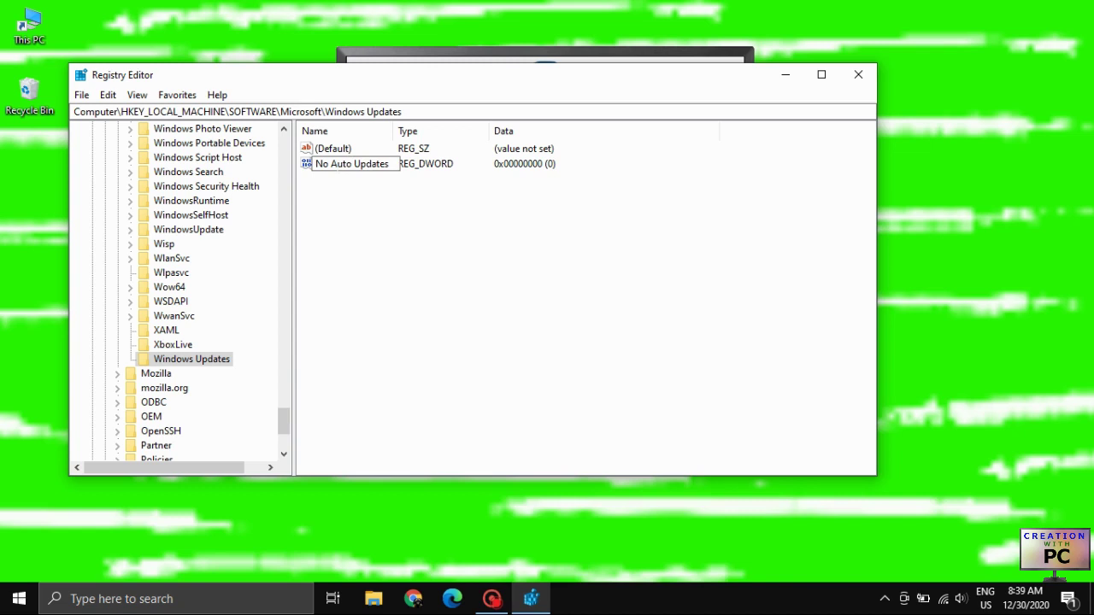
key(Return)
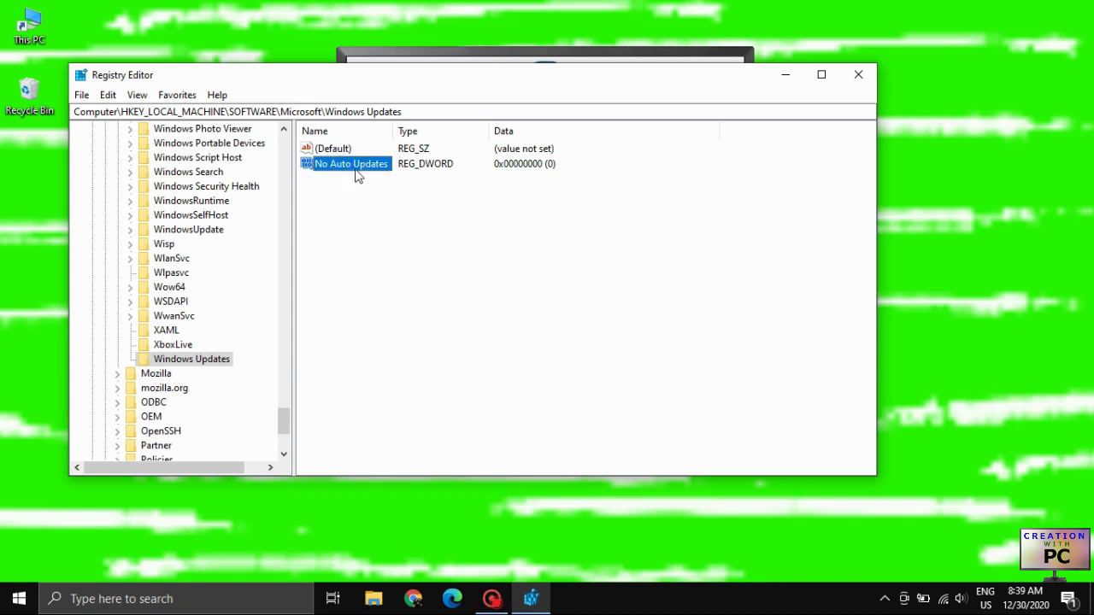
Set the value data of the No Auto Updates DWORD to 1 and close the Registry Editor
double_click(368, 164)
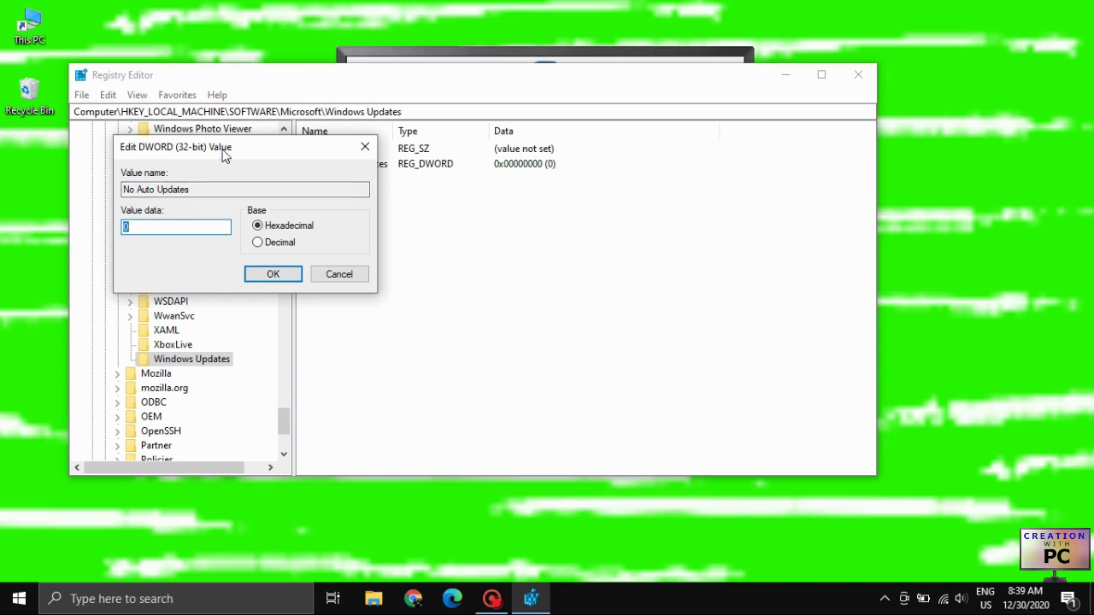
drag(224, 149, 443, 203)
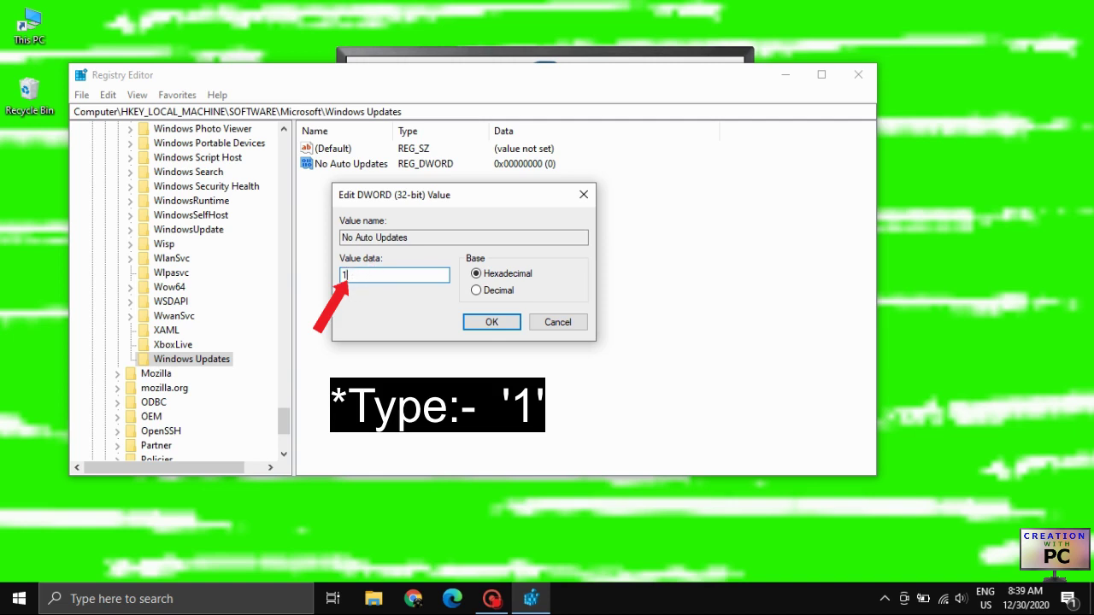
click(491, 323)
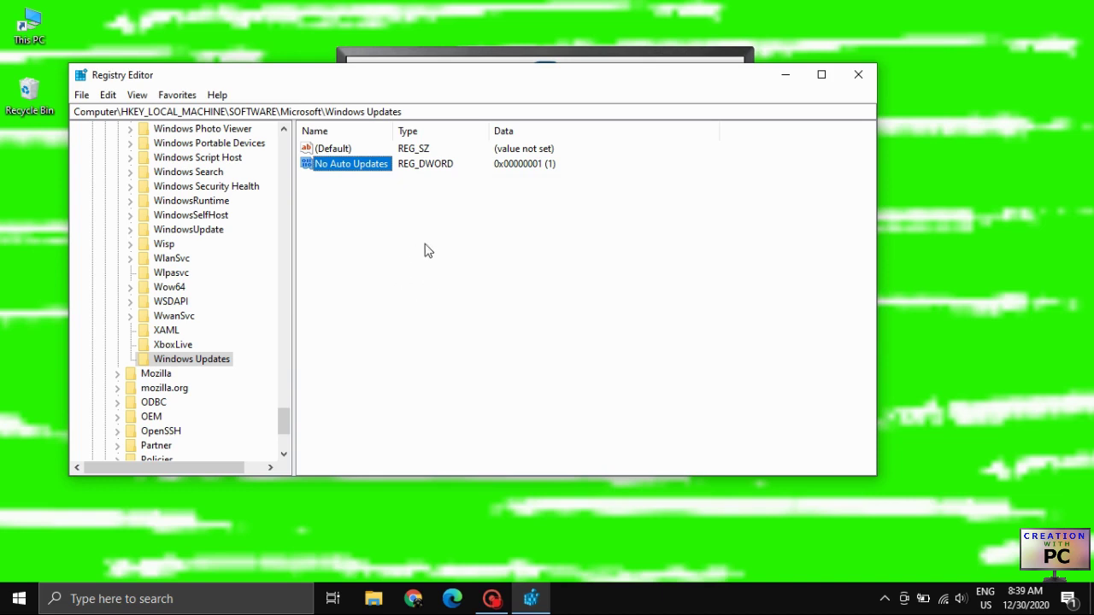
click(865, 76)
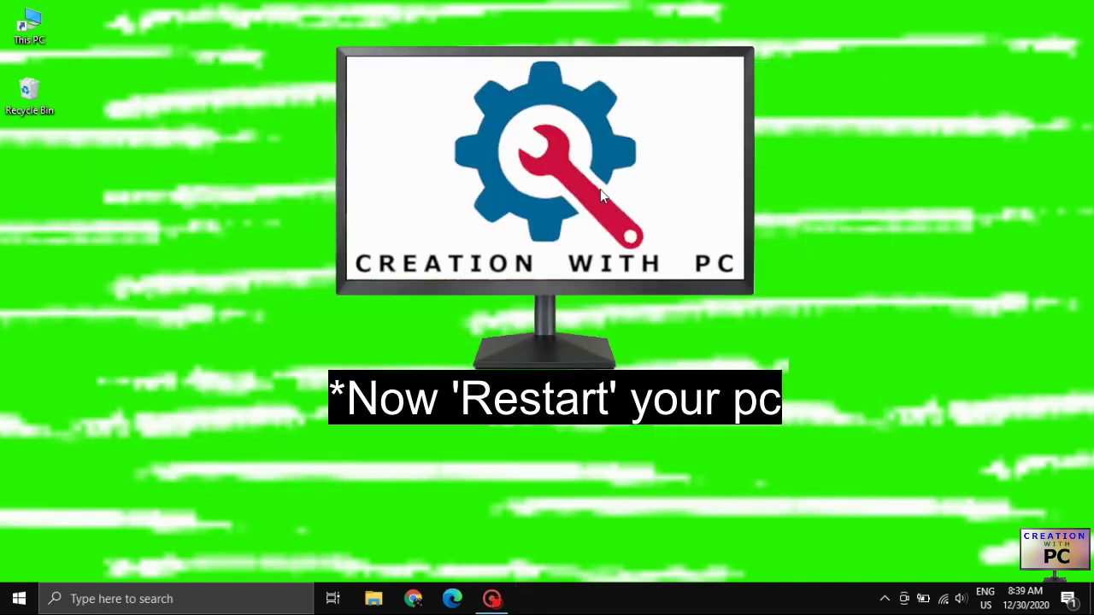